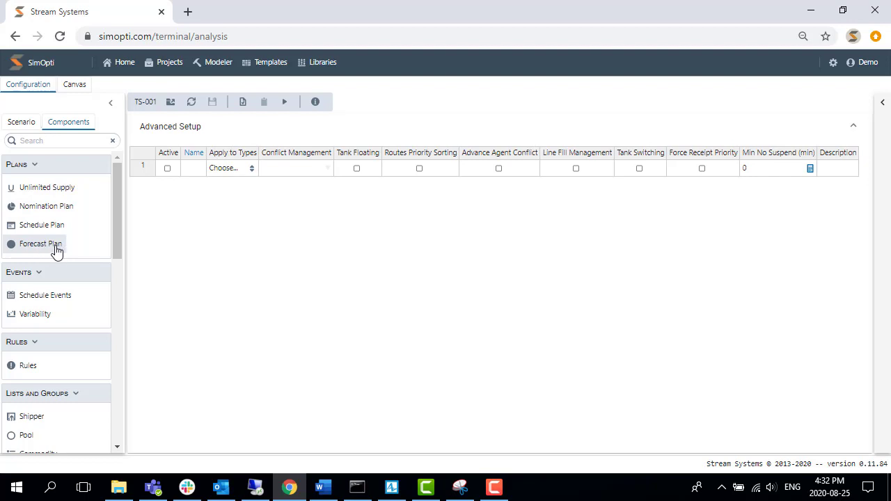
Create a new forecast plan folder and add a forecast source as its child.
click(57, 251)
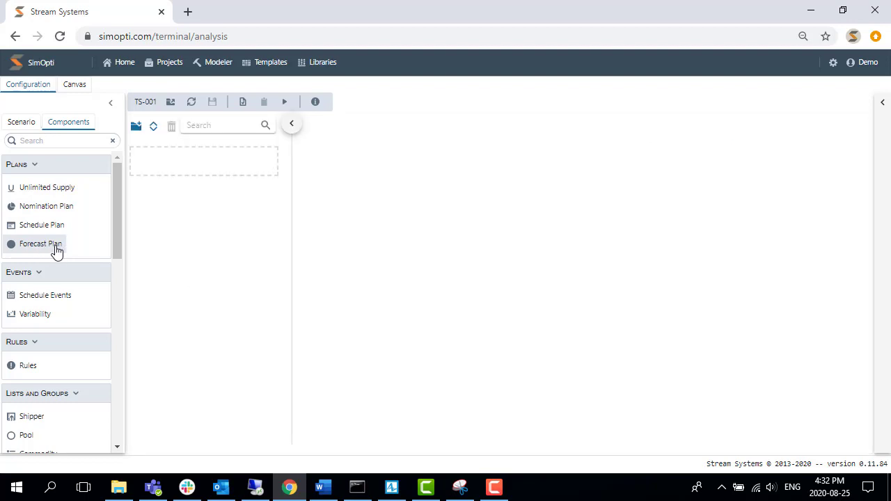
click(137, 128)
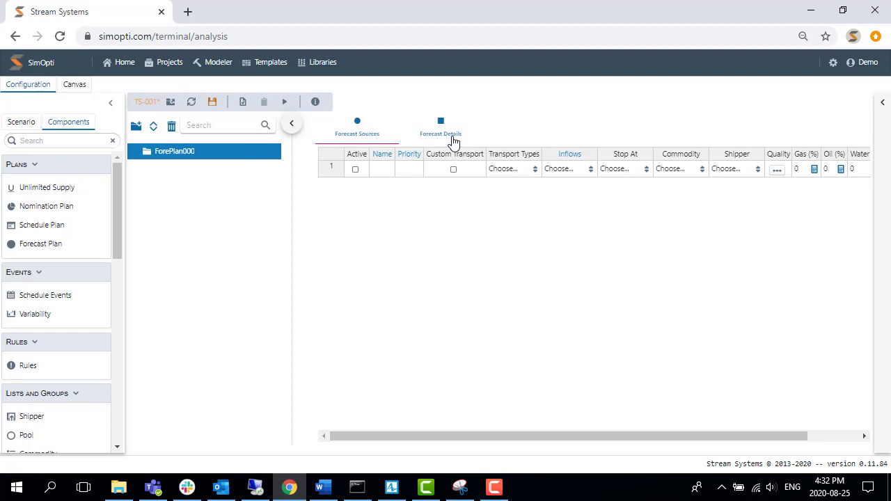
mouse_move(273, 153)
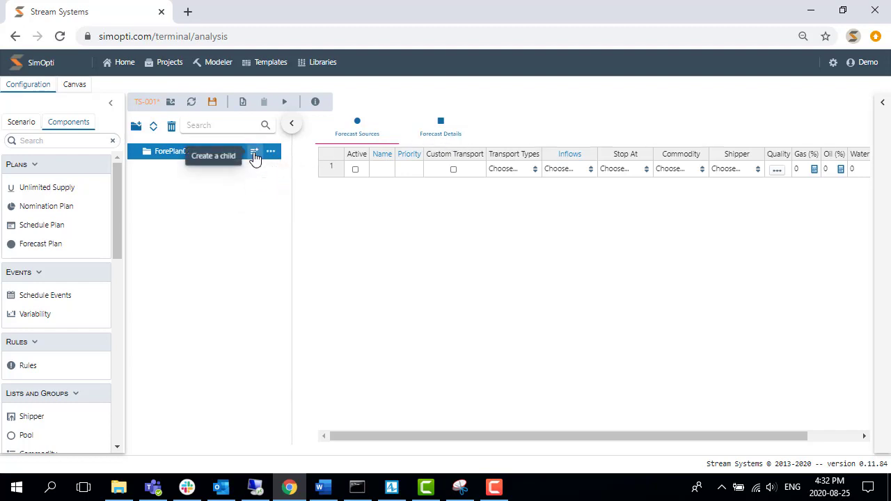
click(255, 156)
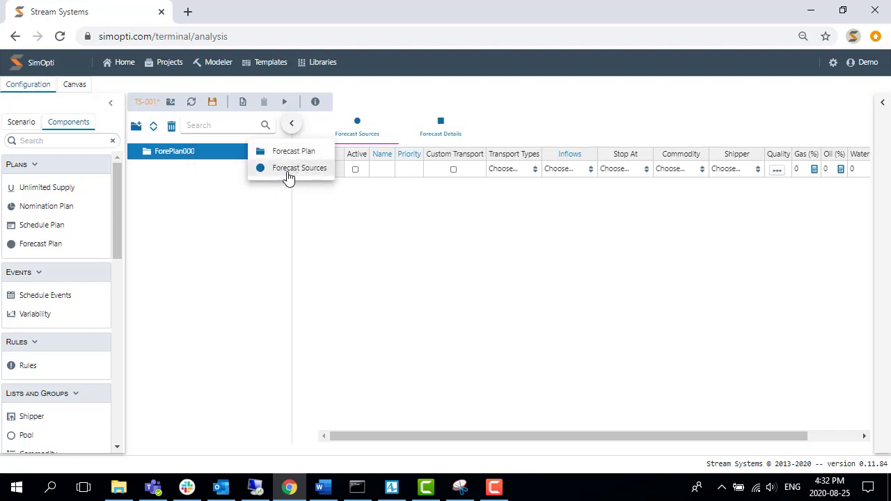
click(289, 169)
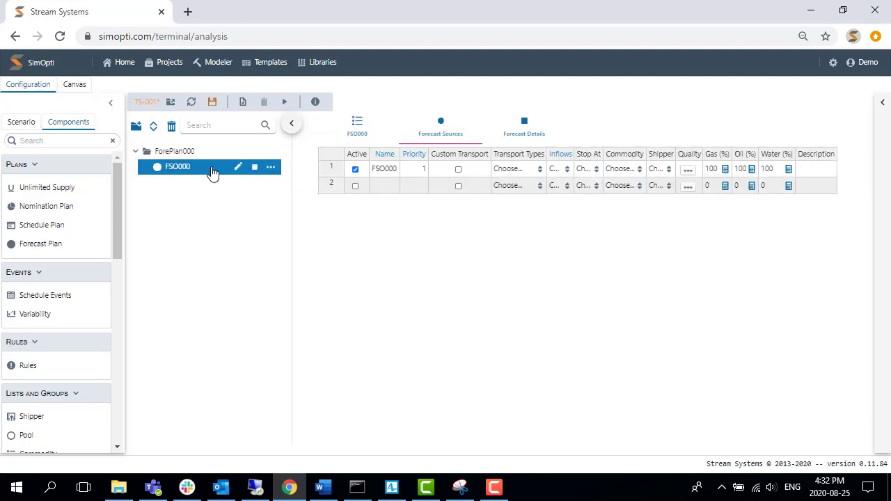
Rename the forecast plan folder as ForecastPlan and its child source as ForecastSource01.
click(238, 155)
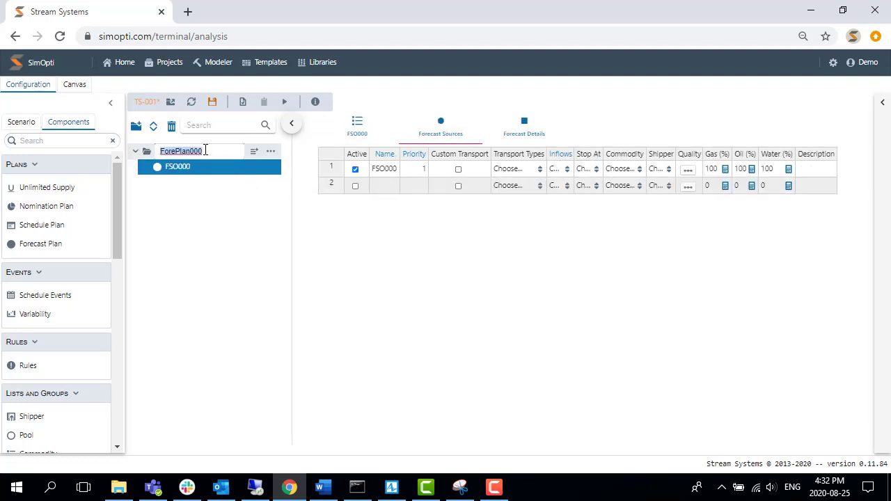
text(Forecast)
key(Return)
click(239, 166)
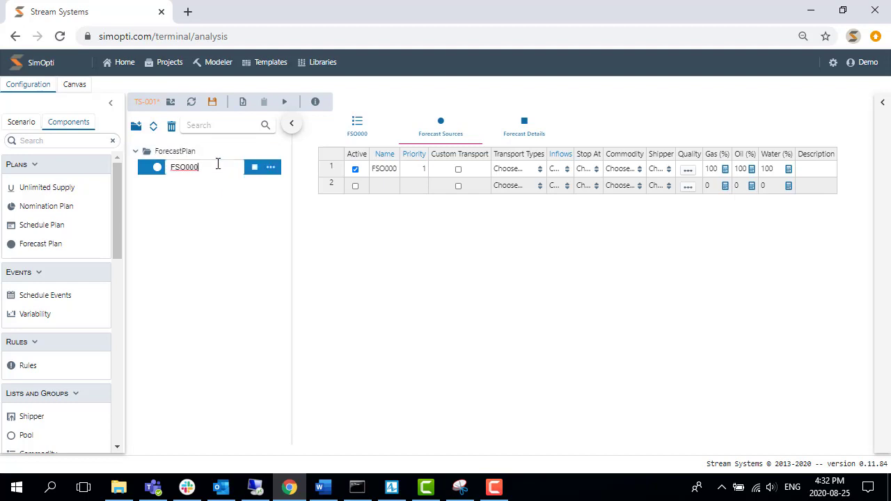
double_click(219, 166)
text(ForecastSource01)
key(Return)
Set the inflow in ForecastSource01's configuration to Feeder 1.
click(358, 123)
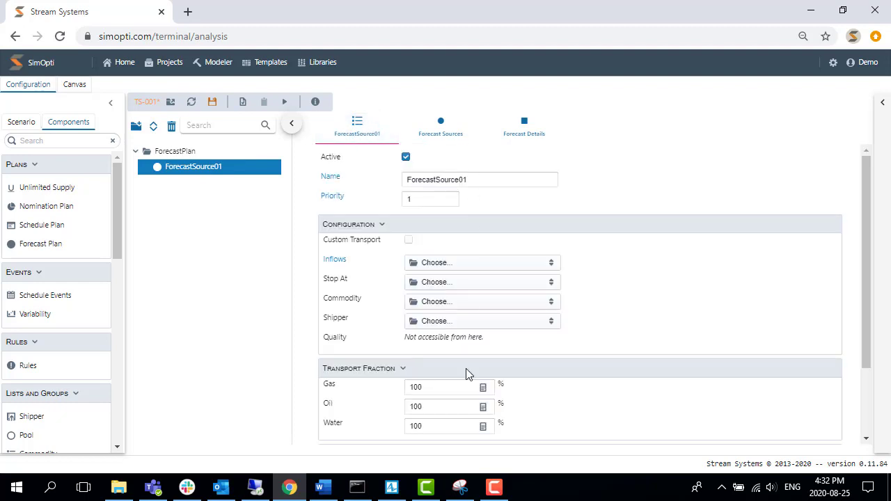
click(436, 197)
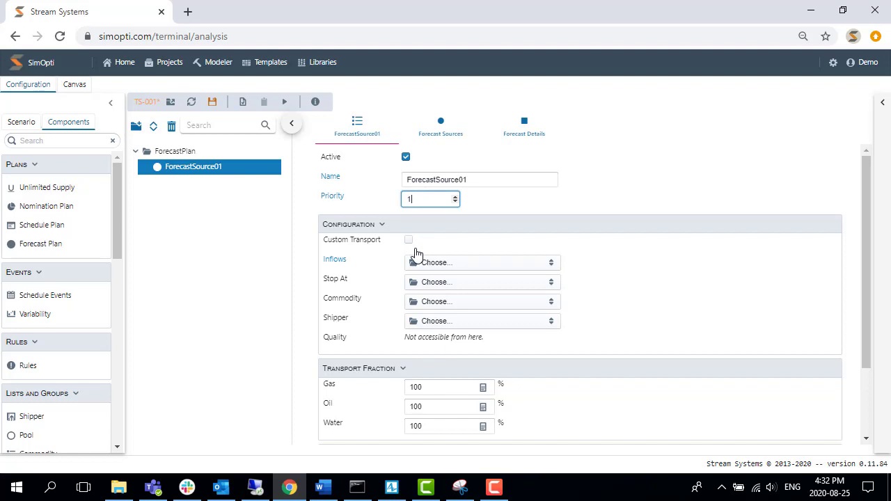
click(441, 269)
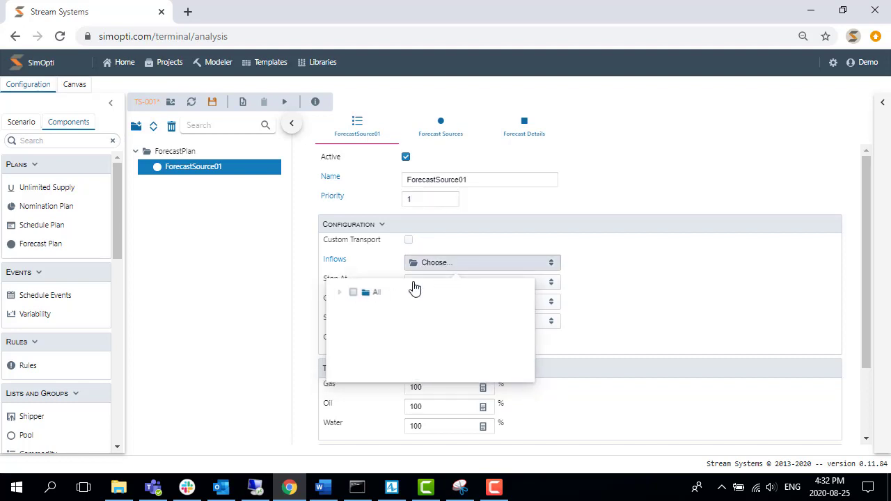
click(338, 293)
click(352, 305)
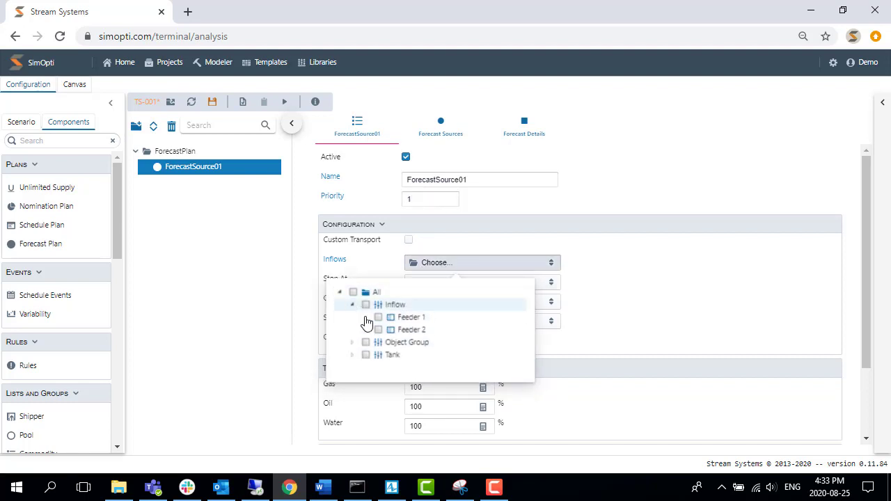
click(379, 317)
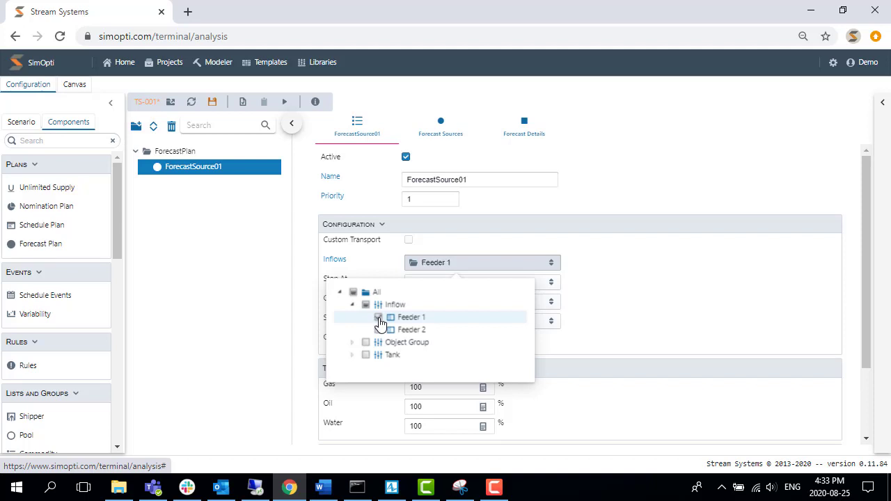
click(618, 319)
Set ForecastSource01 to stop at the outflow Final Destination 2.
click(465, 287)
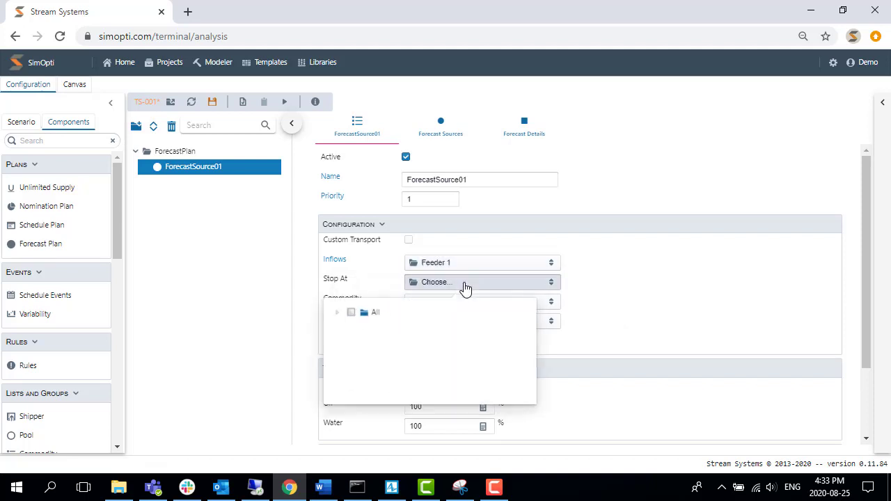
click(341, 313)
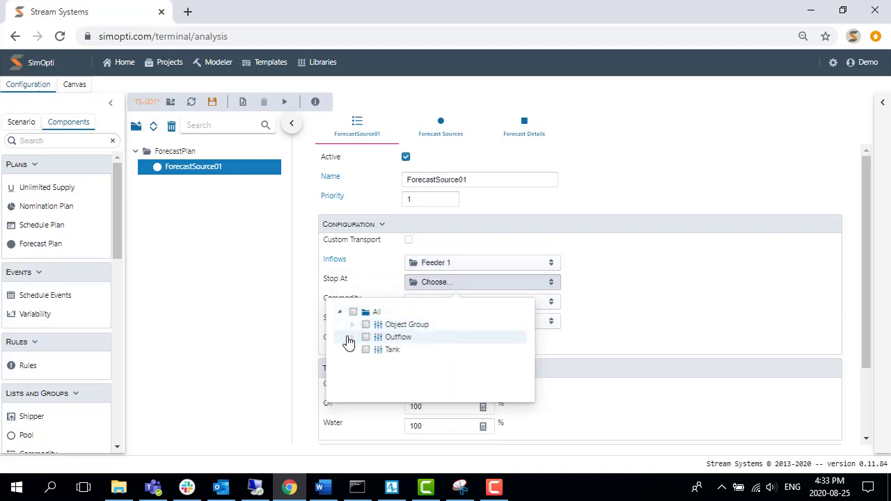
click(351, 337)
click(407, 365)
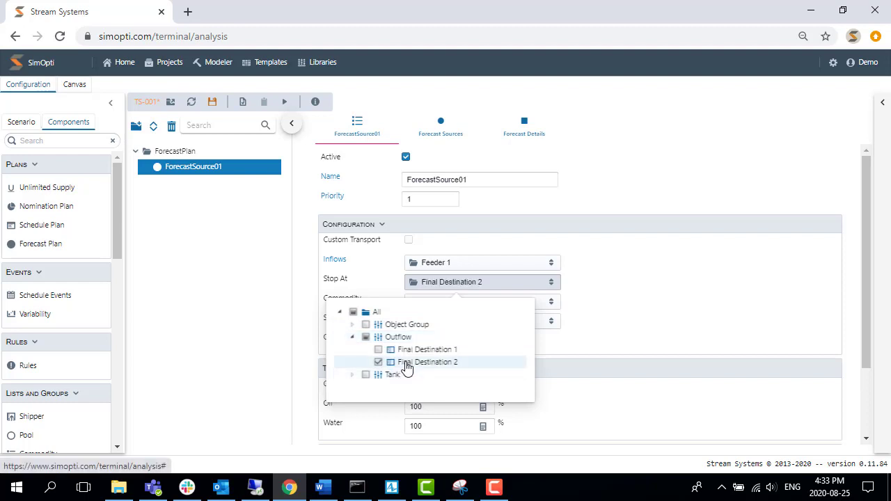
click(676, 294)
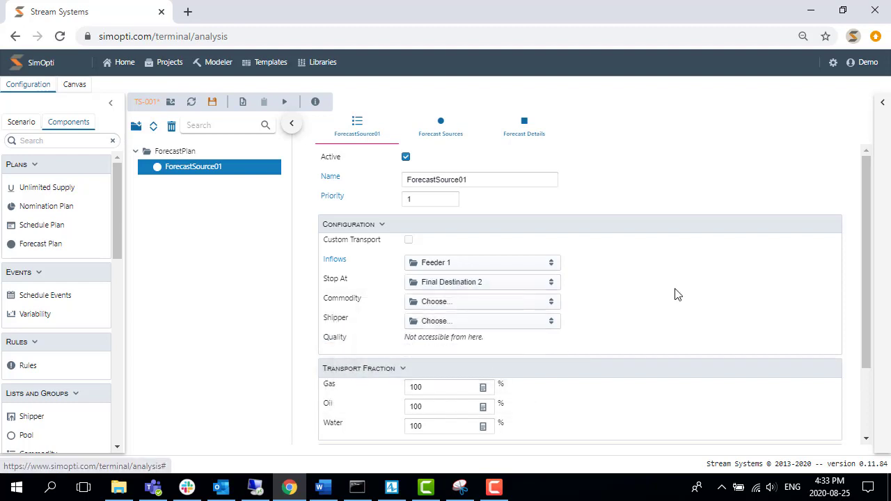
Assign commodity CL and shipper BP to ForecastSource01.
click(431, 306)
click(341, 334)
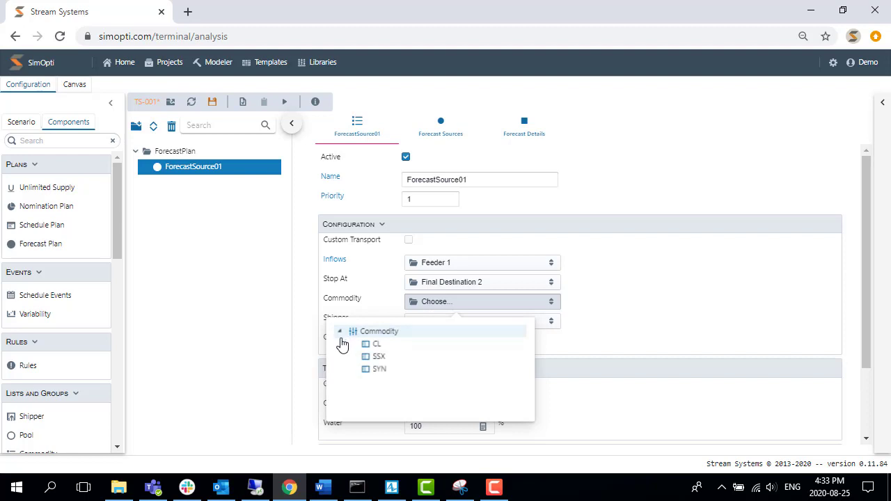
click(382, 344)
click(440, 323)
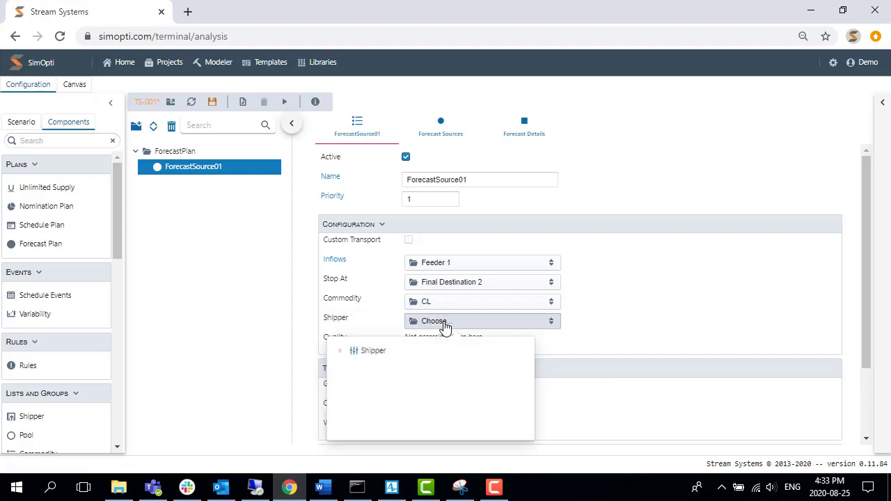
click(339, 355)
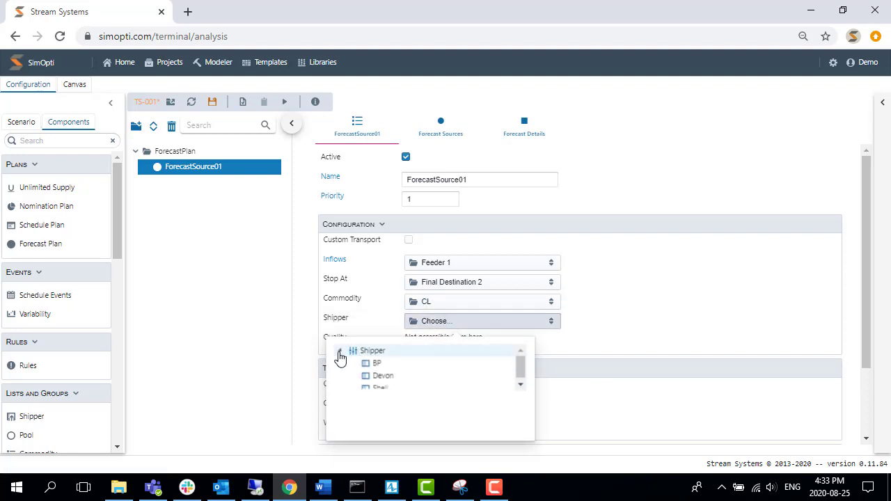
click(395, 366)
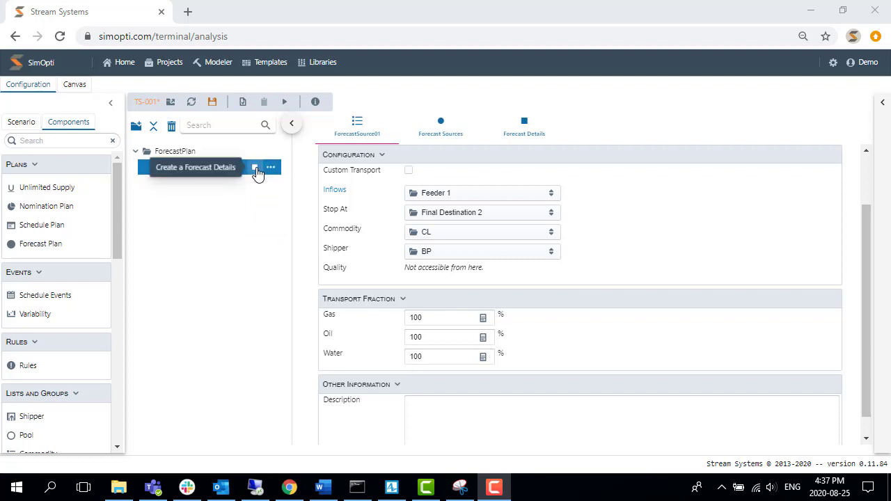
Create a forecast details entry under ForecastSource01 and name it ForecastDetail.
click(256, 170)
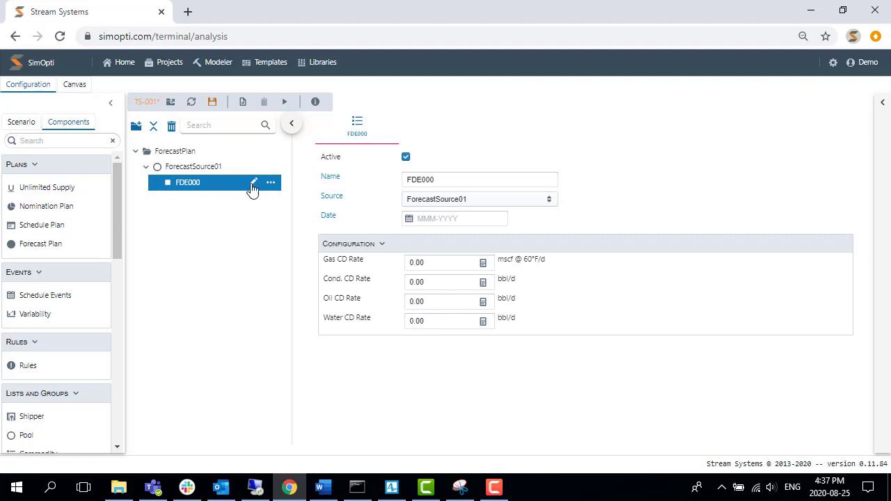
click(252, 183)
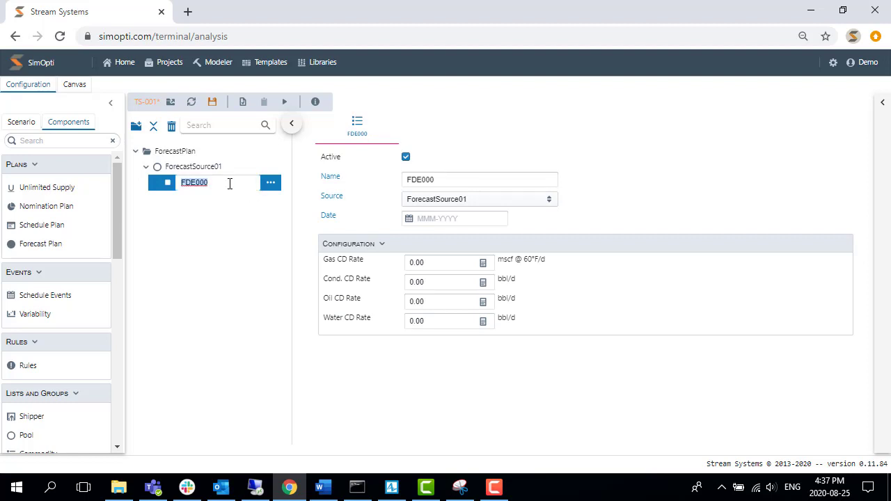
text(ForecastDetail)
click(232, 223)
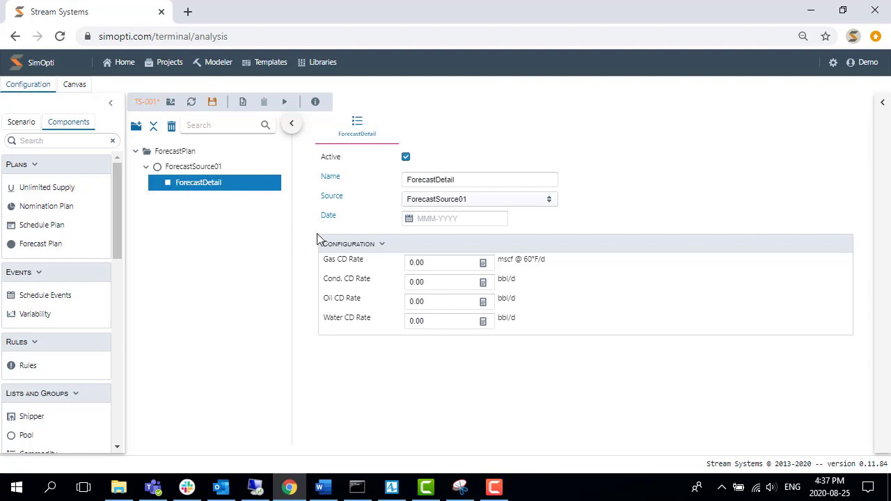
Set the date of ForecastDetail to October 2019, picking the 1st of the month.
click(429, 218)
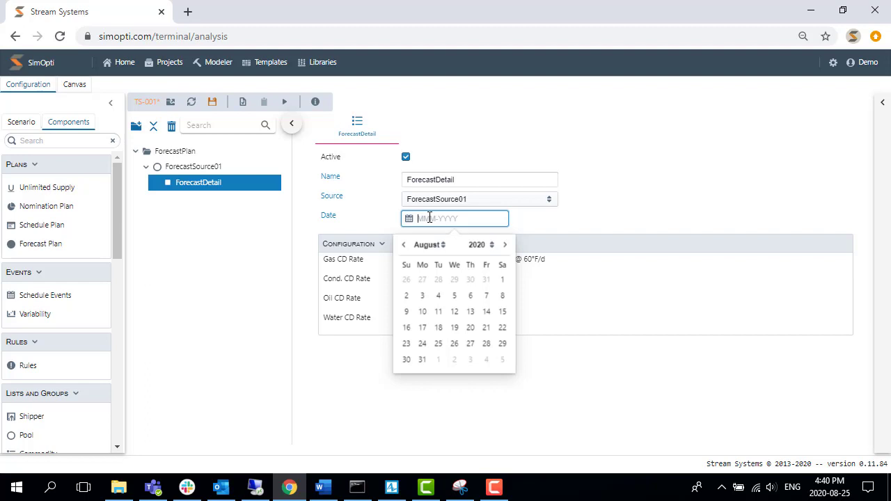
click(405, 245)
click(404, 245)
click(404, 245)
click(405, 245)
click(404, 245)
click(404, 245)
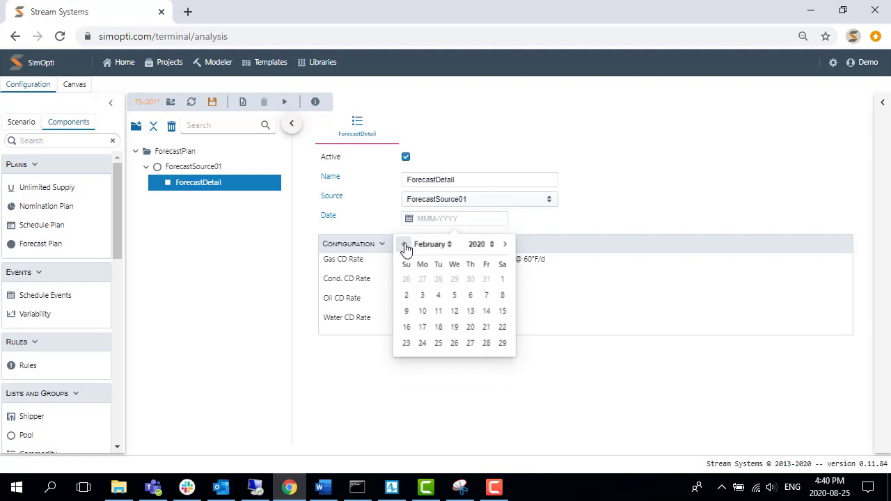
click(405, 245)
click(405, 245)
click(405, 245)
click(404, 245)
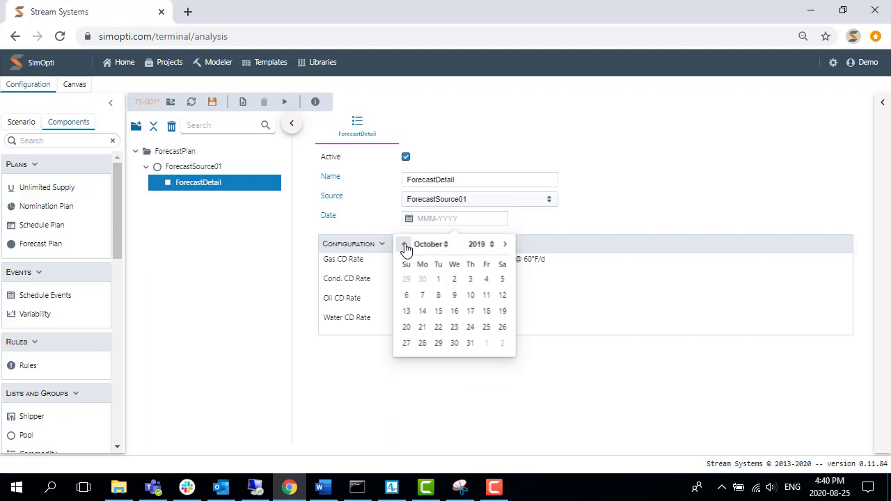
click(439, 282)
click(437, 212)
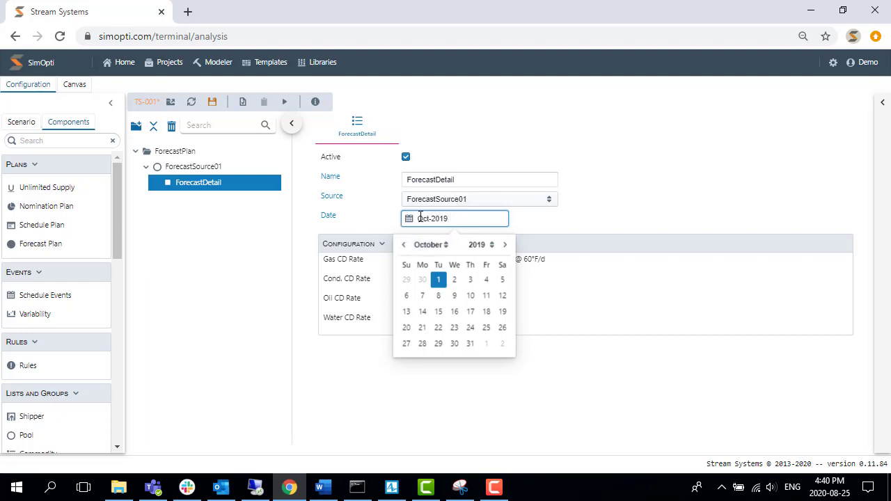
click(532, 224)
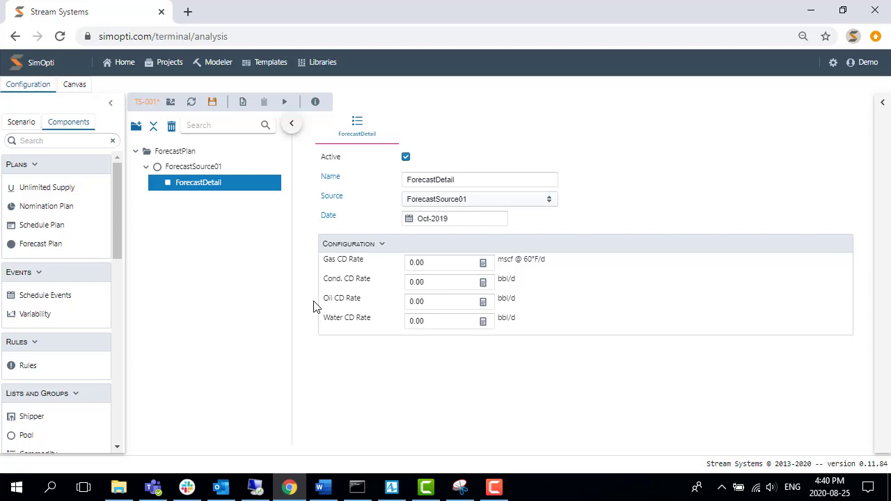
Set ForecastDetail's Oil CD Rate to 2400 bbl/d and save the scenario.
click(420, 303)
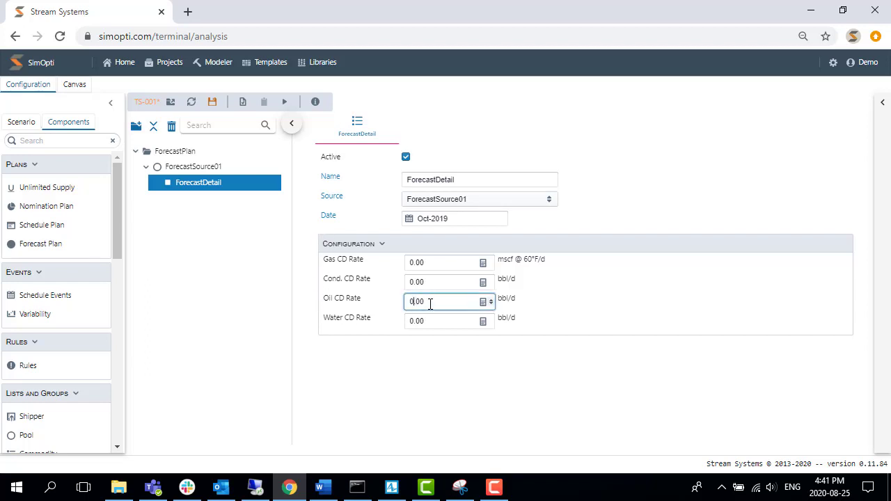
key(BackSpace)
text(2400)
click(571, 302)
click(215, 105)
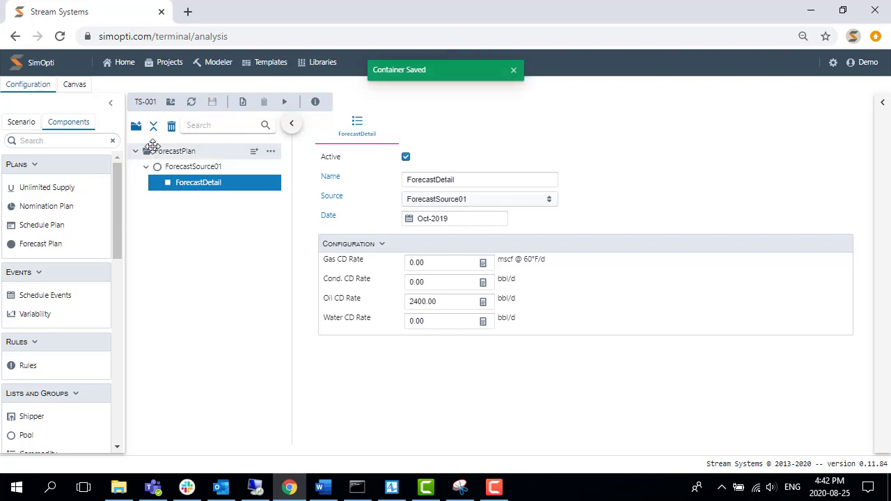
Add a second forecast source under ForecastPlan, named ForecastSource02, with priority 2.
click(254, 154)
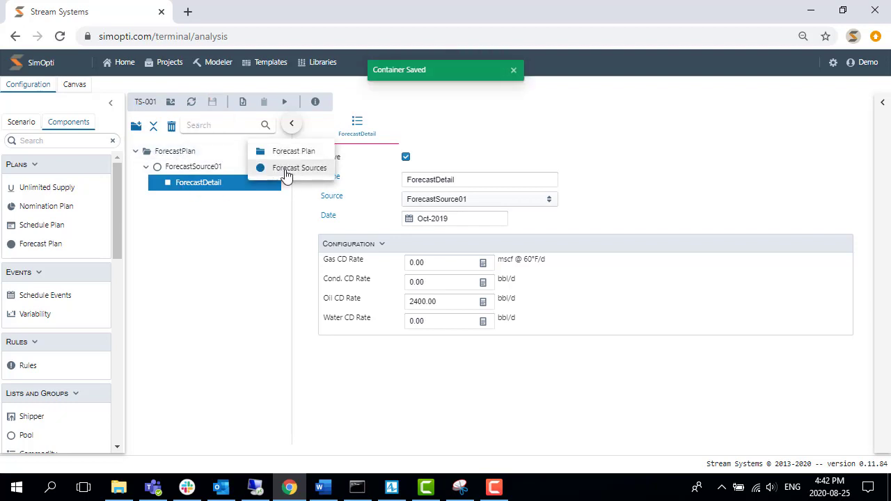
click(287, 170)
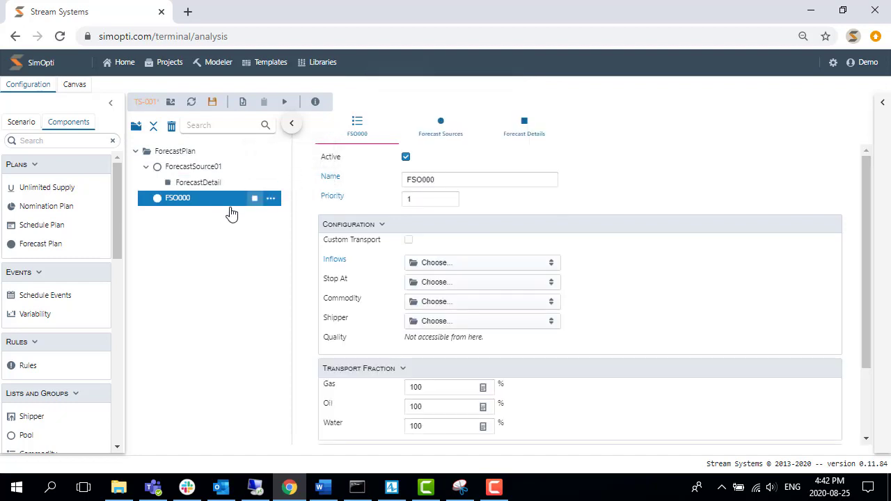
double_click(432, 181)
text(For)
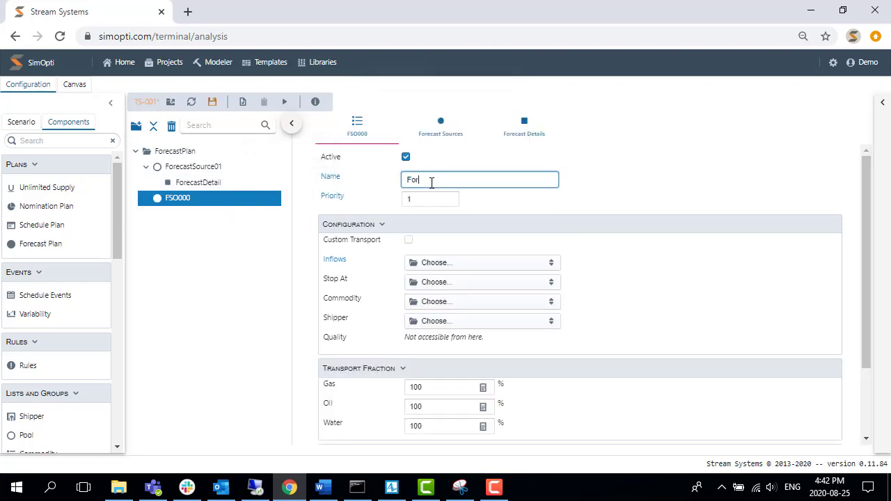
text(ecastSOurce02)
click(427, 202)
click(449, 180)
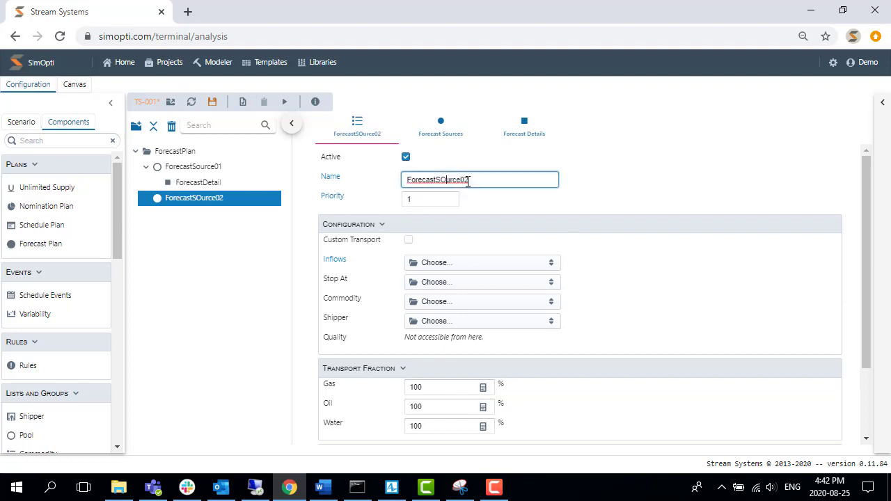
key(BackSpace)
text(o)
click(454, 202)
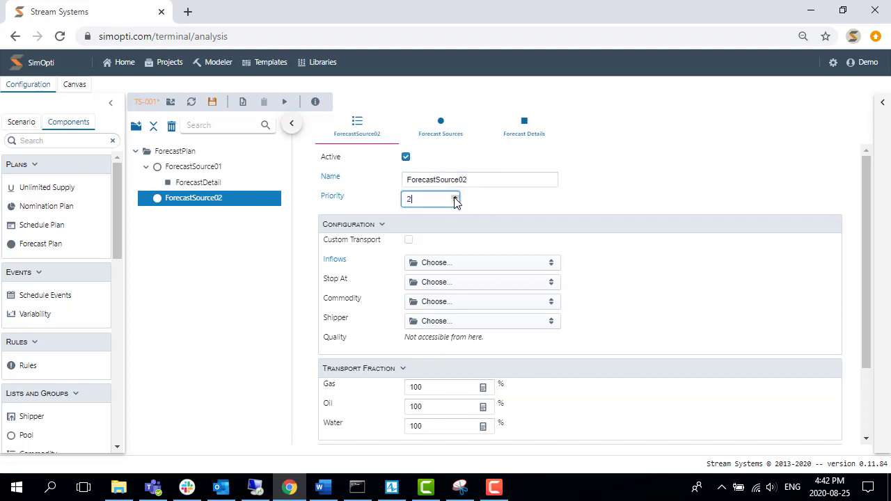
Assign only Feeder 2 as the inflow of ForecastSource02.
click(453, 265)
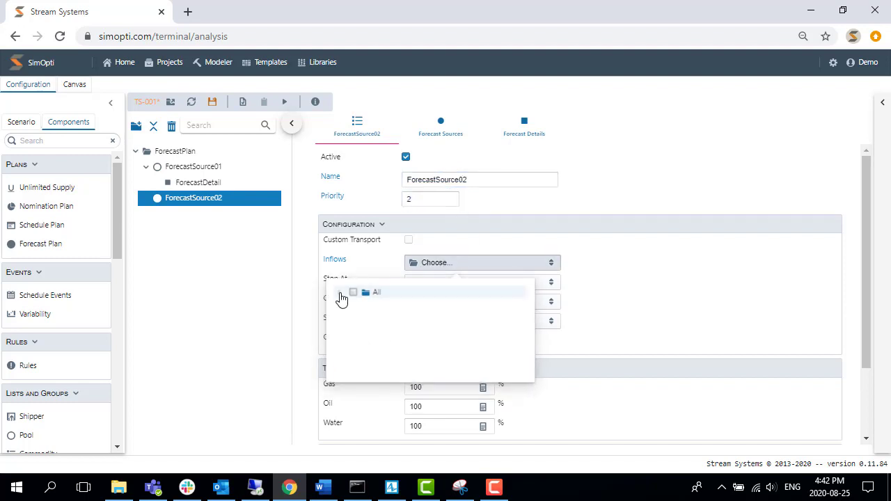
click(365, 305)
click(352, 305)
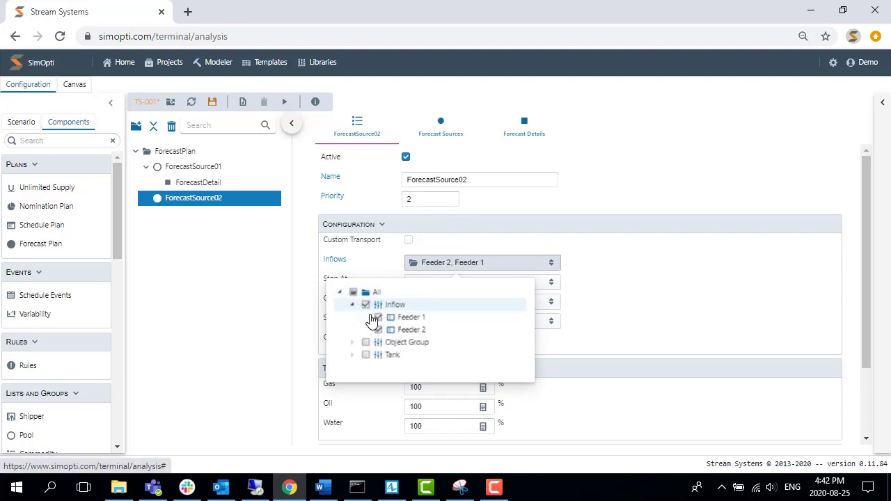
click(376, 318)
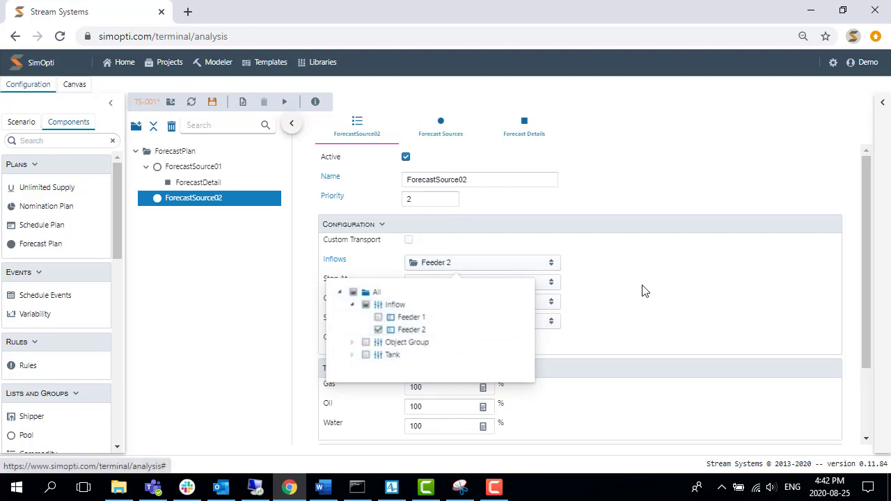
click(643, 291)
Set ForecastSource02 to stop at the outflow Final Destination 1.
click(524, 284)
click(342, 313)
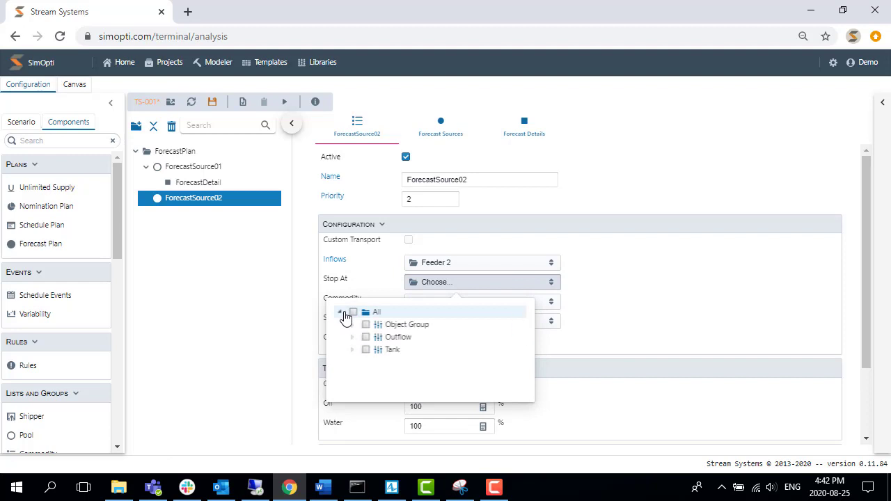
click(351, 337)
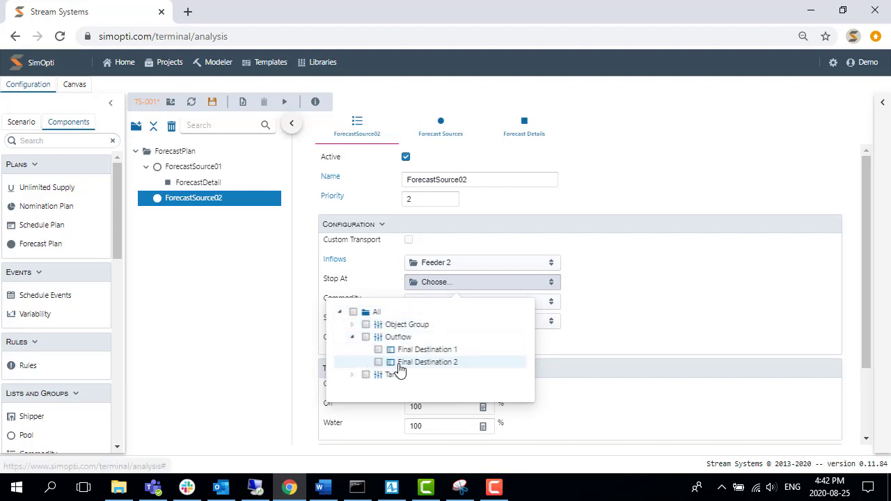
click(378, 351)
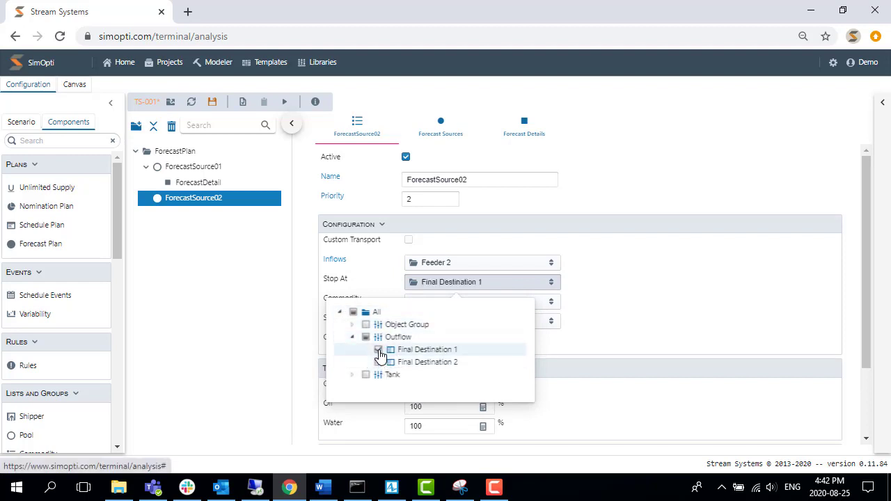
click(642, 300)
Set ForecastSource02's commodity to SSX and its shipper to Shell, and review the remaining source settings.
click(457, 308)
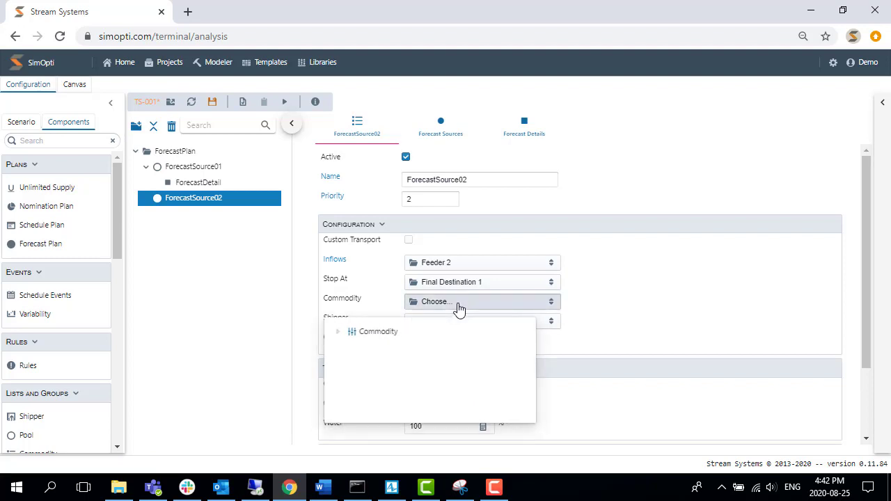
click(339, 333)
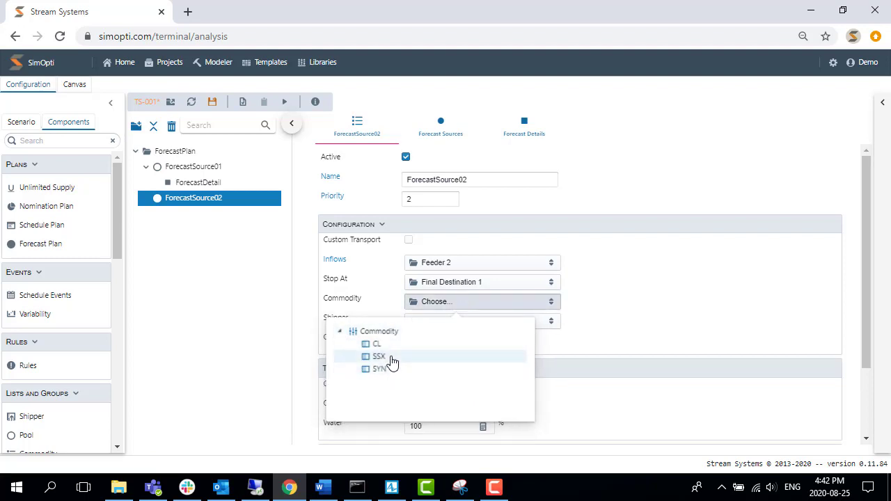
click(390, 357)
click(522, 322)
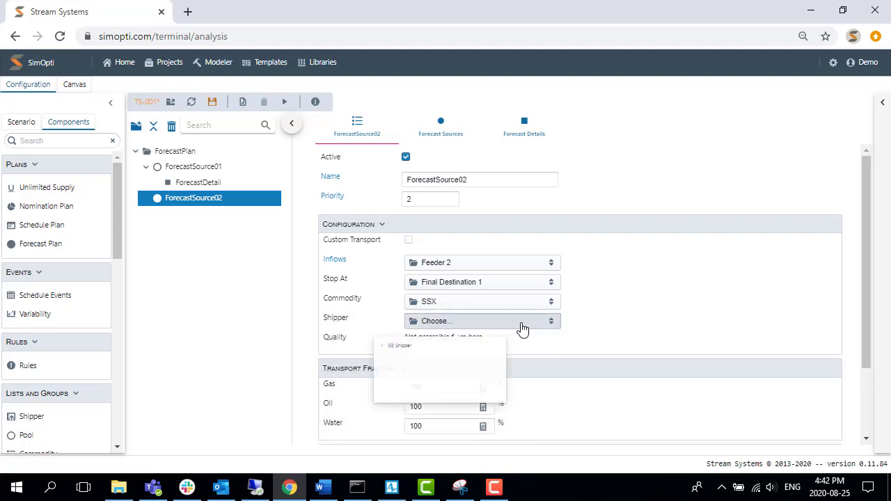
click(340, 350)
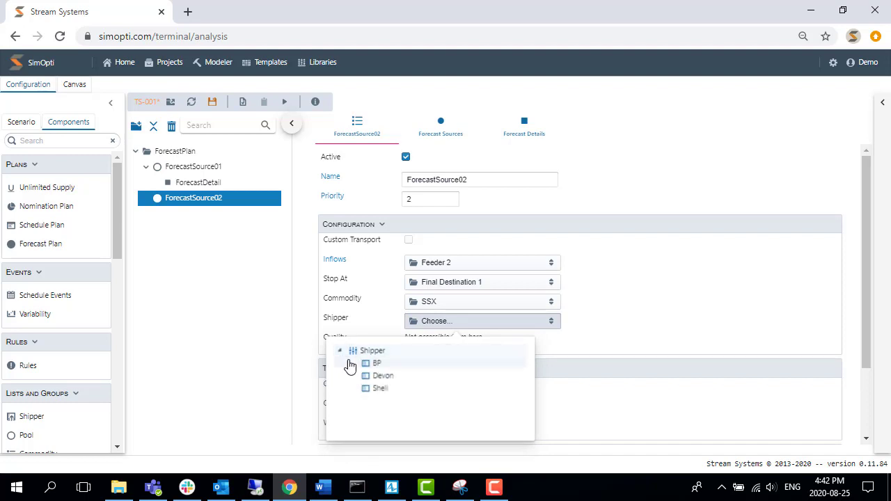
click(399, 390)
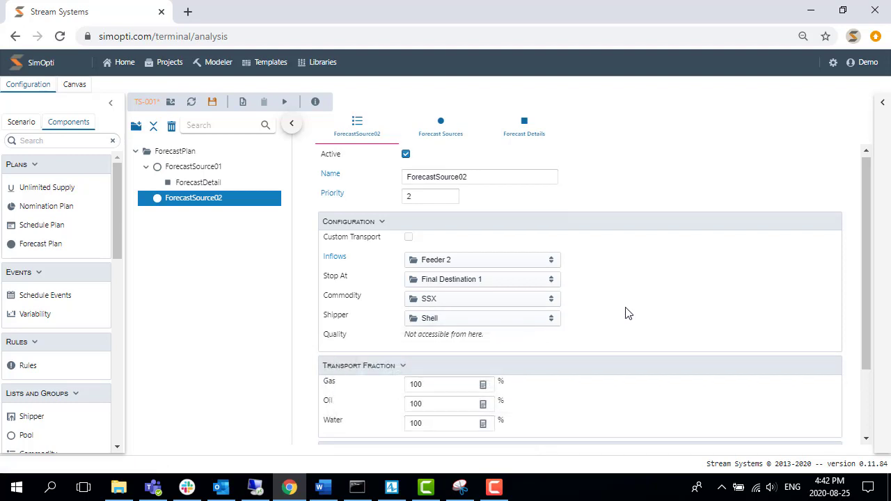
scroll(493, 321, down, 2)
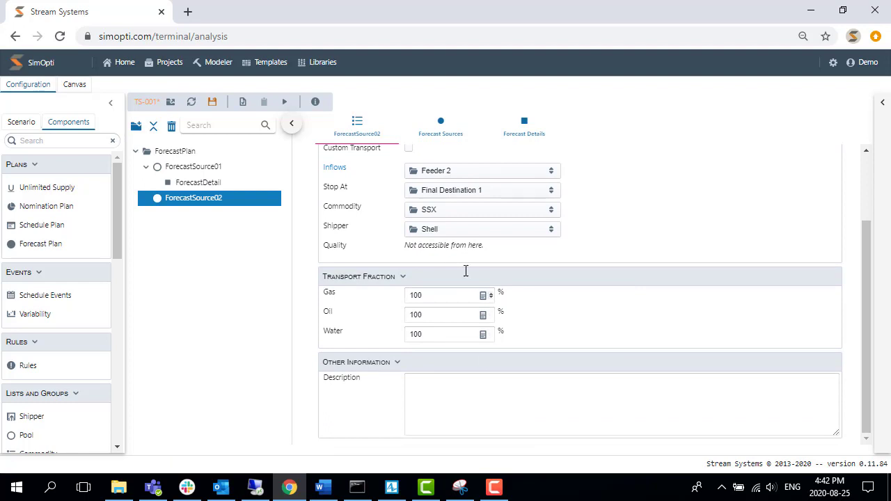
scroll(411, 334, up, 2)
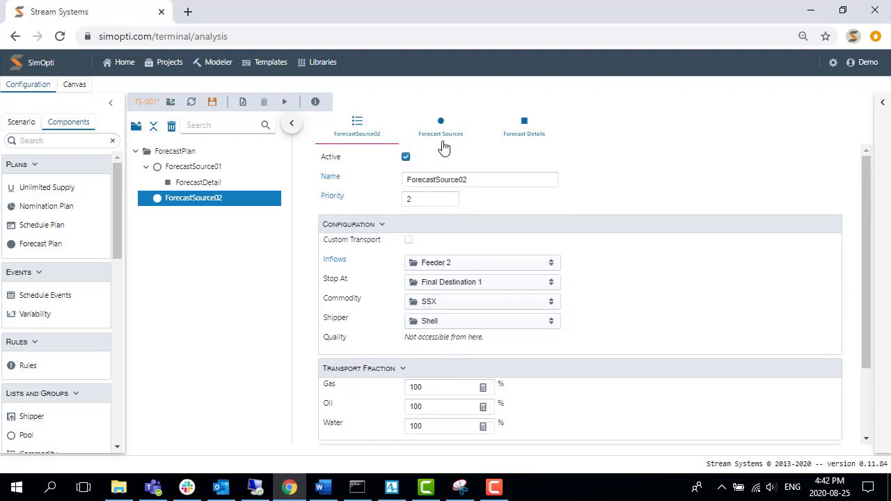
Create a forecast details entry under ForecastSource02 and name it FroecastDetail02.
click(255, 202)
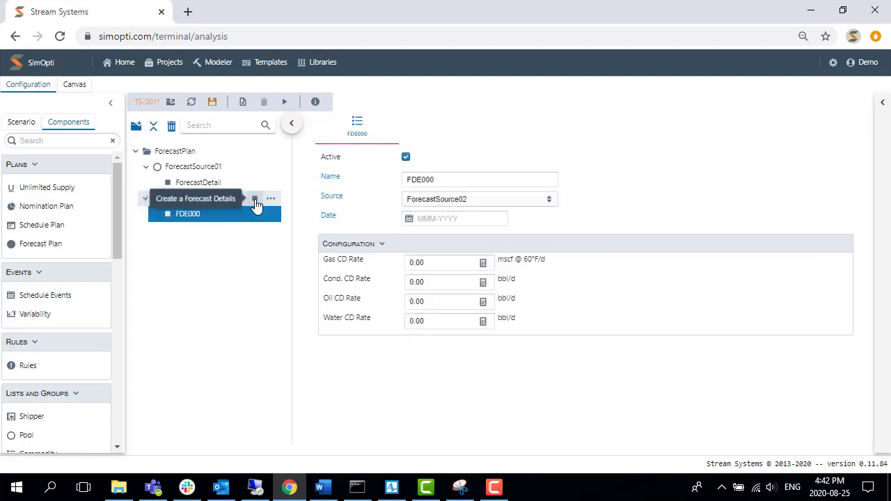
double_click(468, 182)
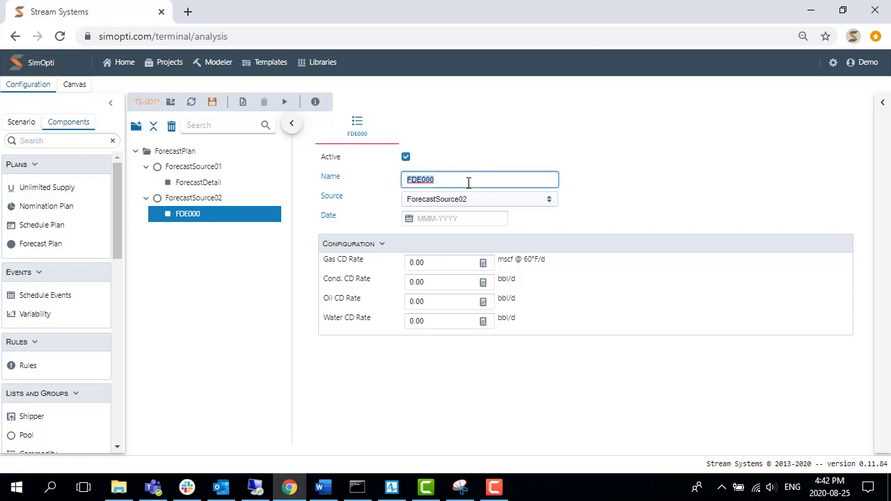
text(Fro)
text(ecastDetail02)
Set the date of ForecastSource02's forecast detail to November 2019, picking the 1st of the month.
click(469, 218)
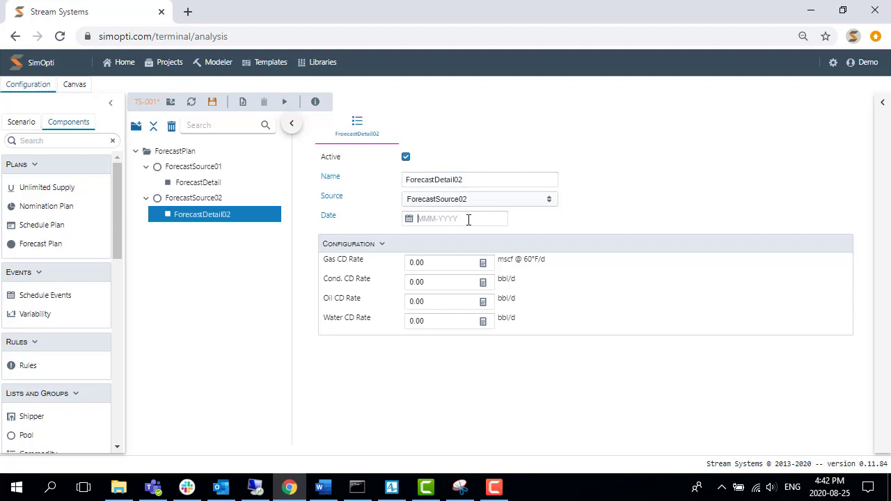
click(403, 244)
click(404, 245)
click(404, 244)
click(404, 244)
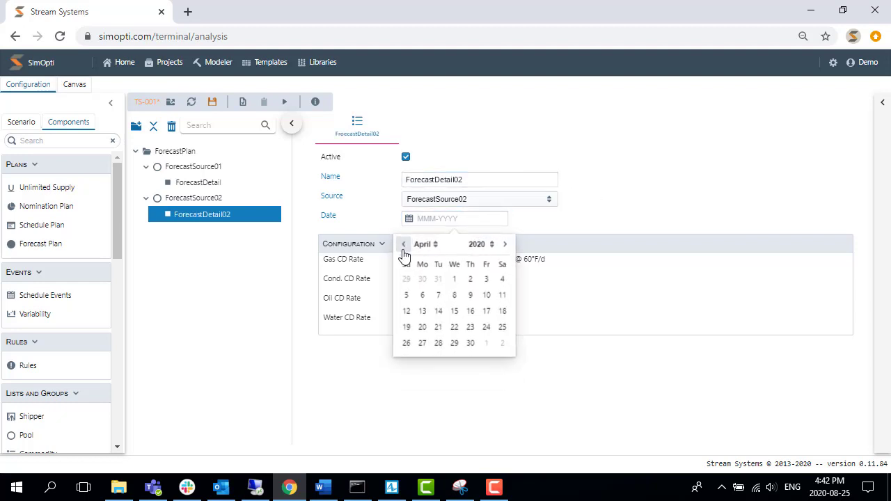
click(404, 244)
click(404, 244)
click(404, 247)
click(404, 247)
click(404, 247)
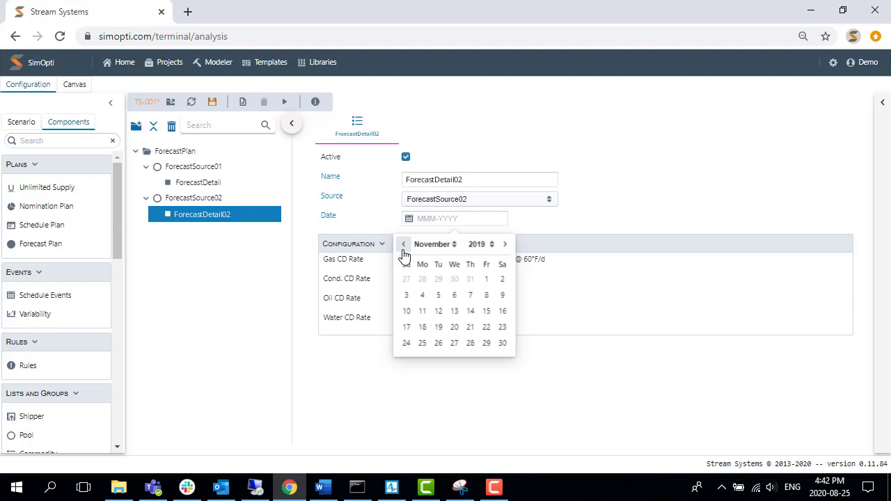
click(487, 281)
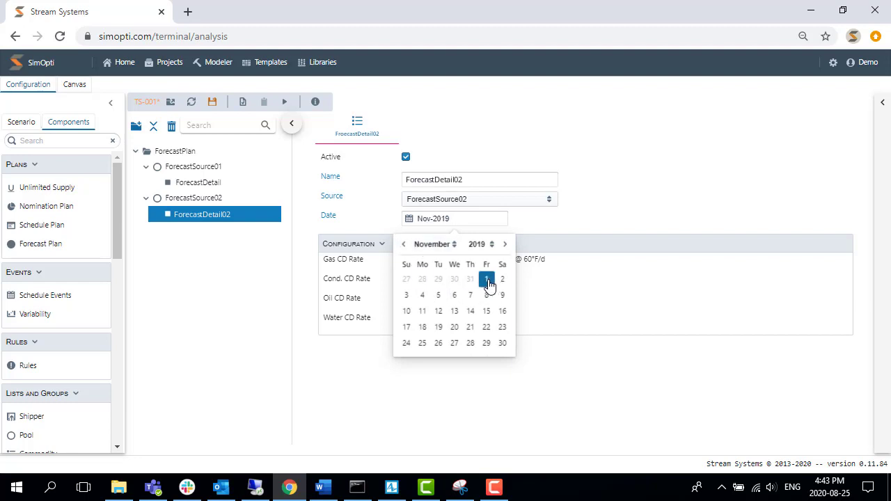
click(606, 285)
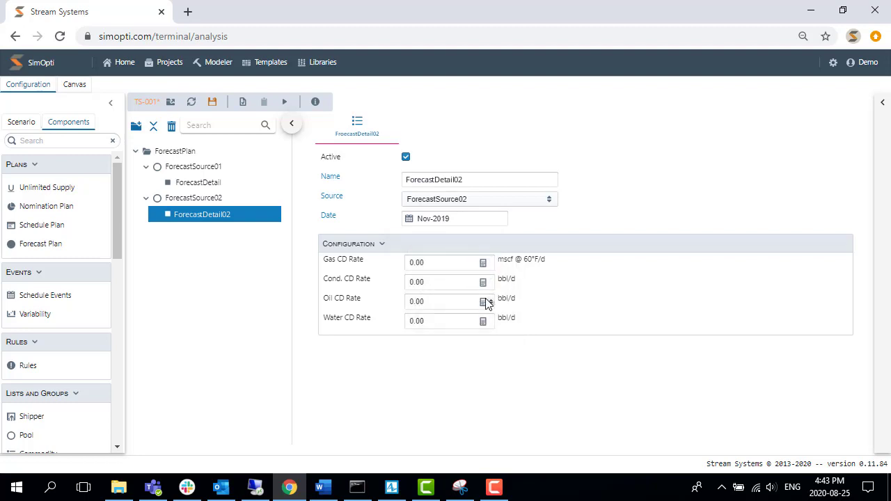
Set the Oil CD Rate of ForecastSource02's forecast detail to 4800 bbl/d and save the scenario.
click(434, 300)
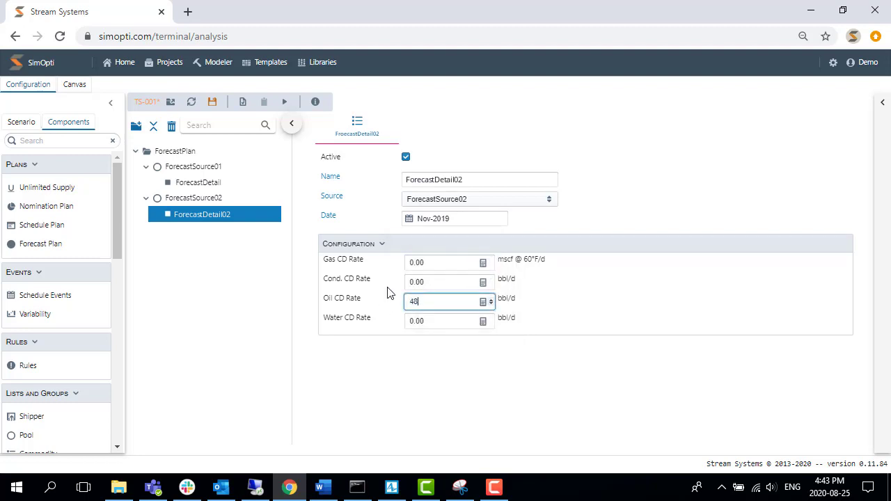
click(568, 293)
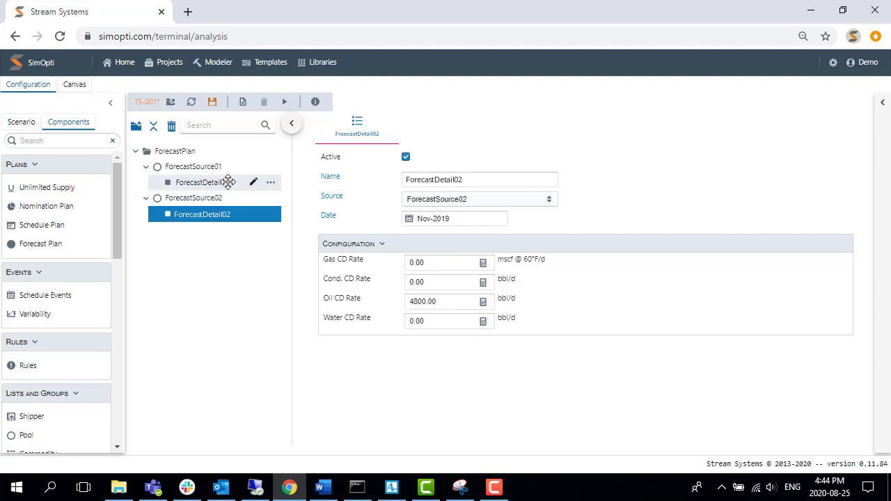
drag(228, 182, 226, 212)
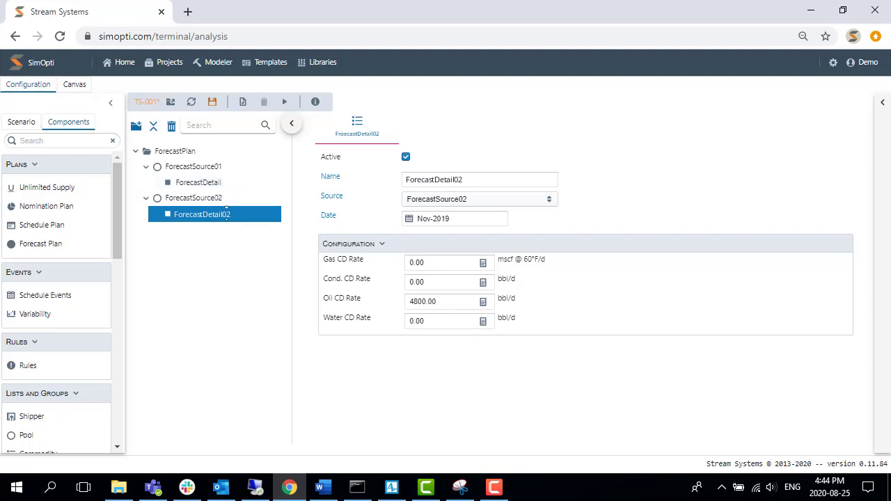
click(213, 103)
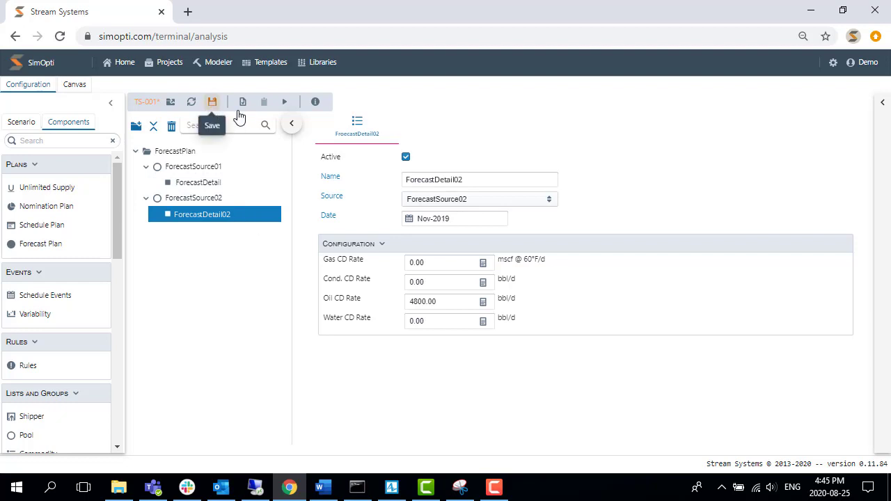
Deactivate the nomination plan NomPlanInbound with its nomination sources and save the scenario.
click(55, 208)
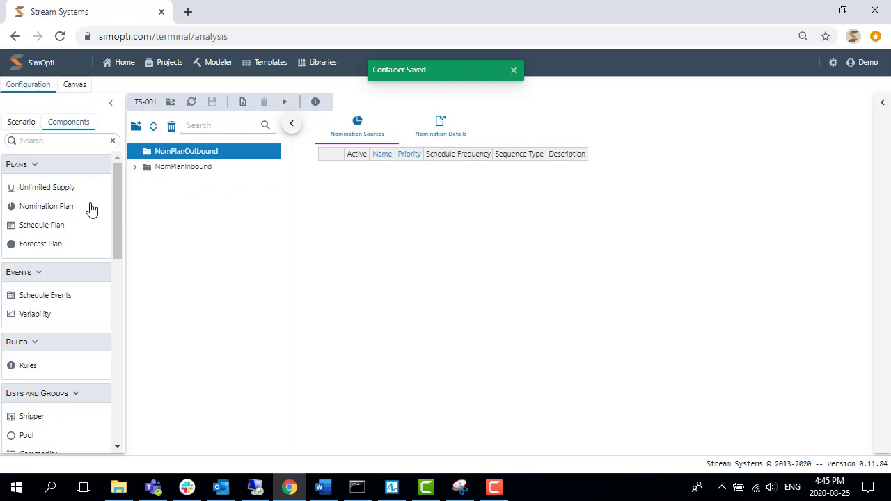
click(136, 168)
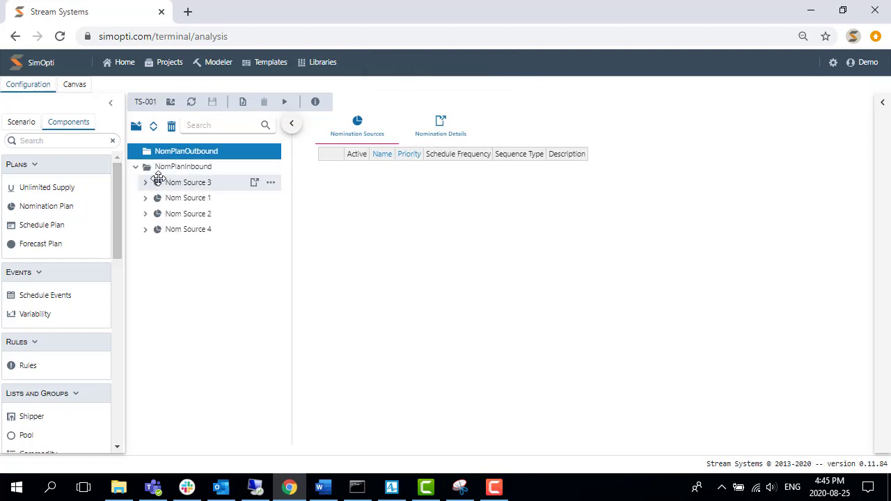
mouse_move(272, 167)
click(263, 202)
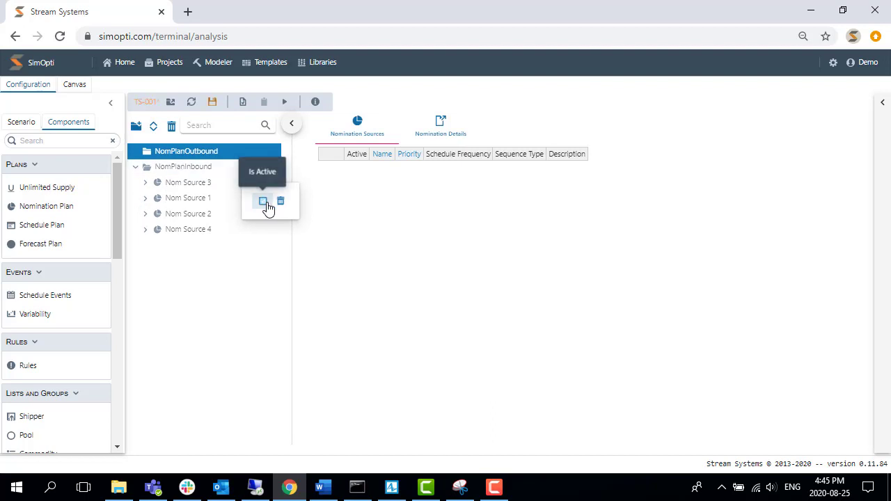
click(212, 103)
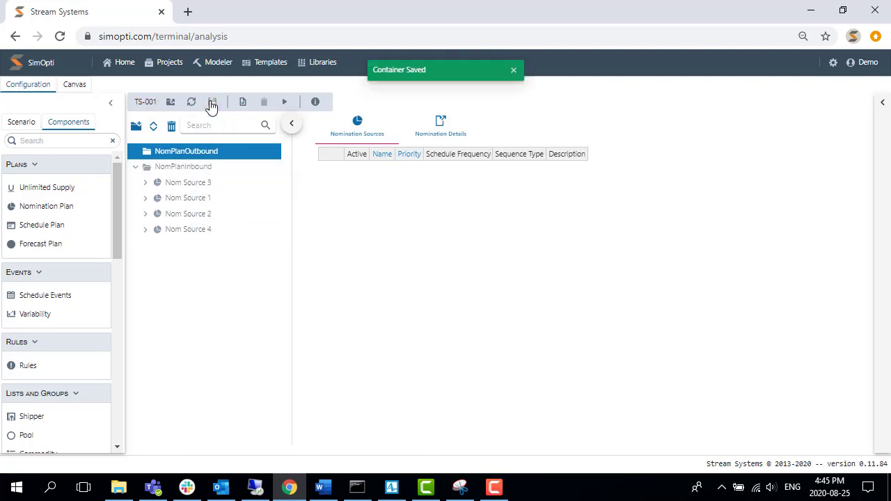
Switch to the Pipeline Terminal model in AnyLogic and run the last scenario, Training Scenario 1.
click(393, 490)
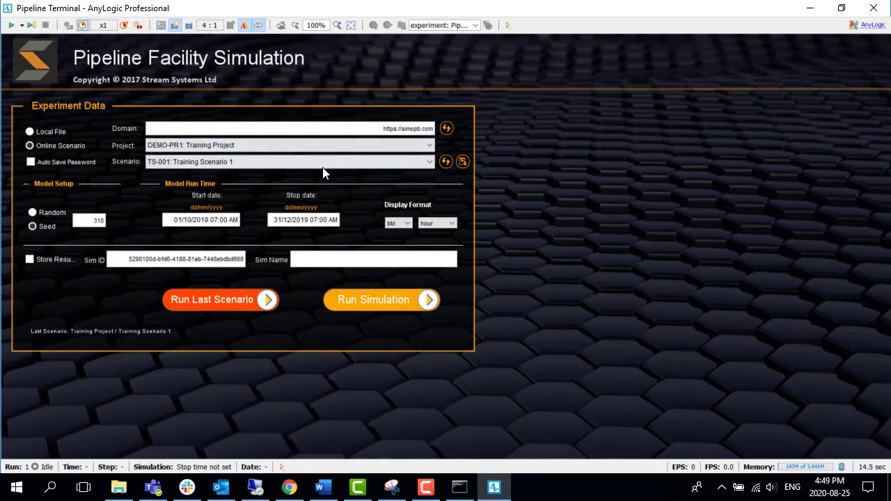
click(265, 300)
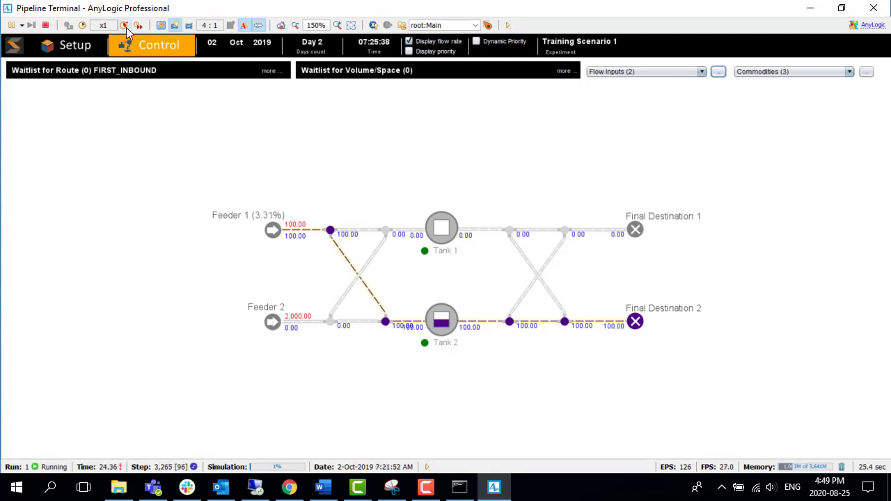
Speed up the running simulation to x250.
click(125, 27)
click(124, 26)
click(125, 26)
click(125, 26)
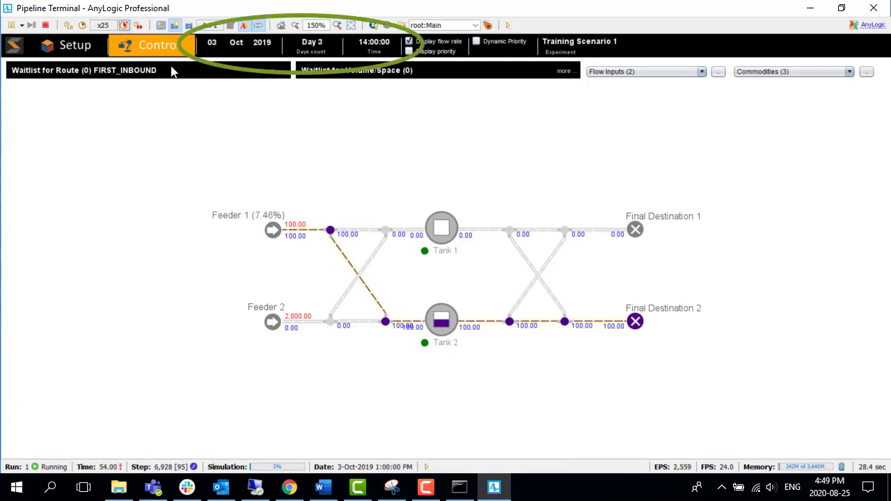
click(125, 28)
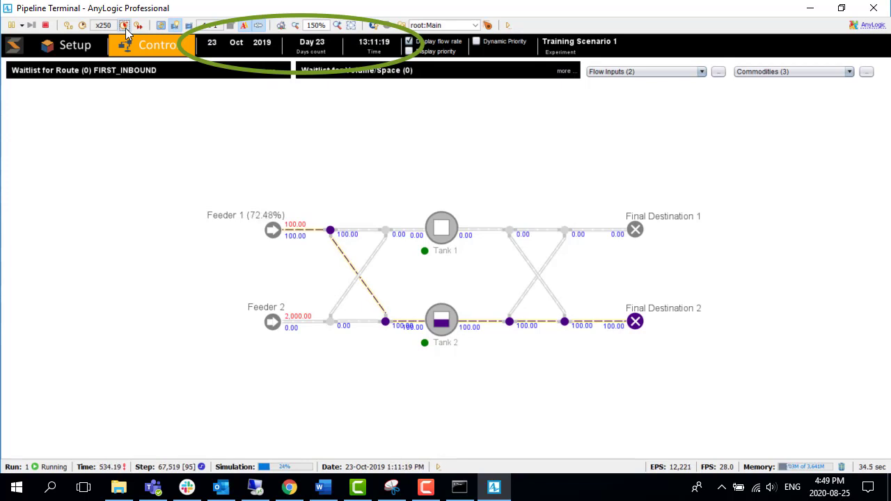
Slow the simulation to x50, and pause and resume the run on 20 December 2019.
click(83, 26)
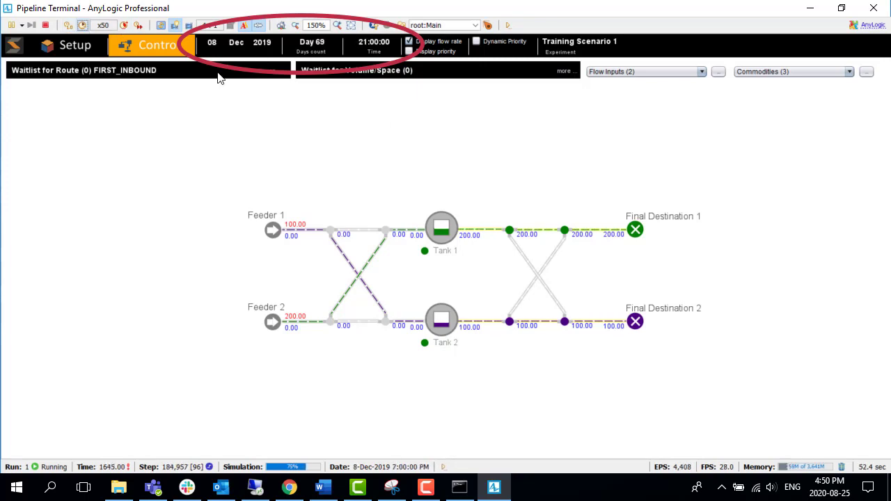
click(11, 25)
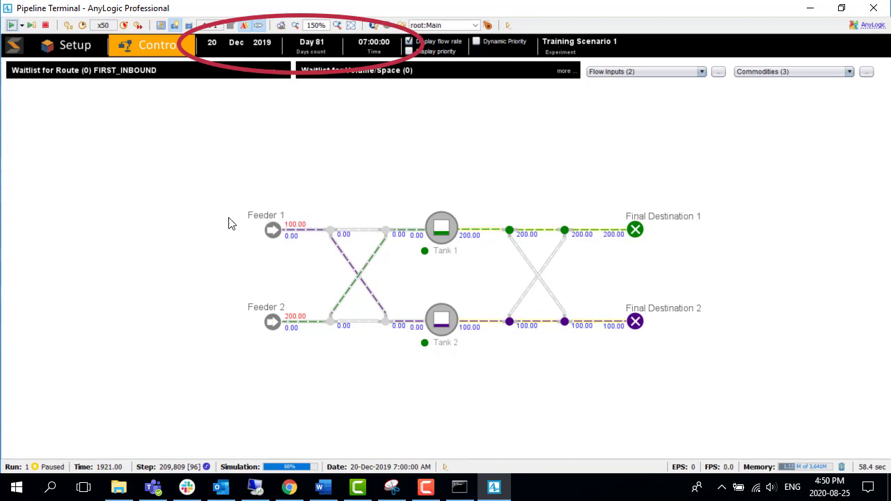
click(11, 25)
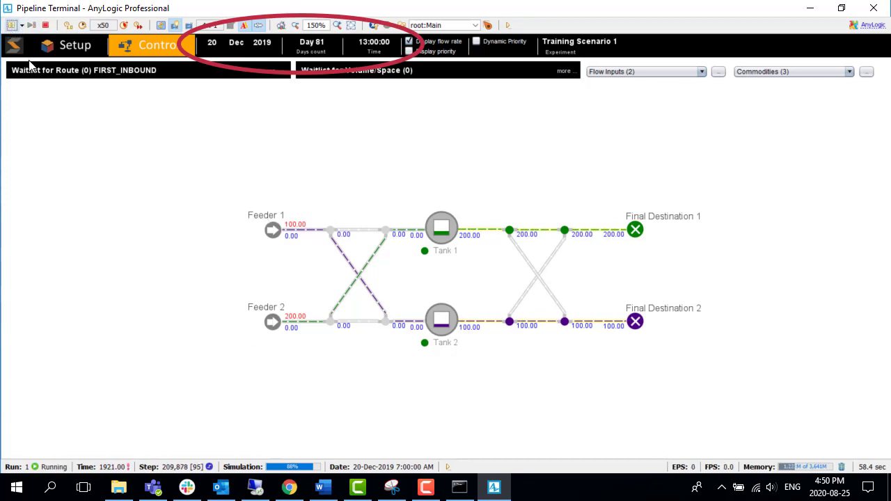